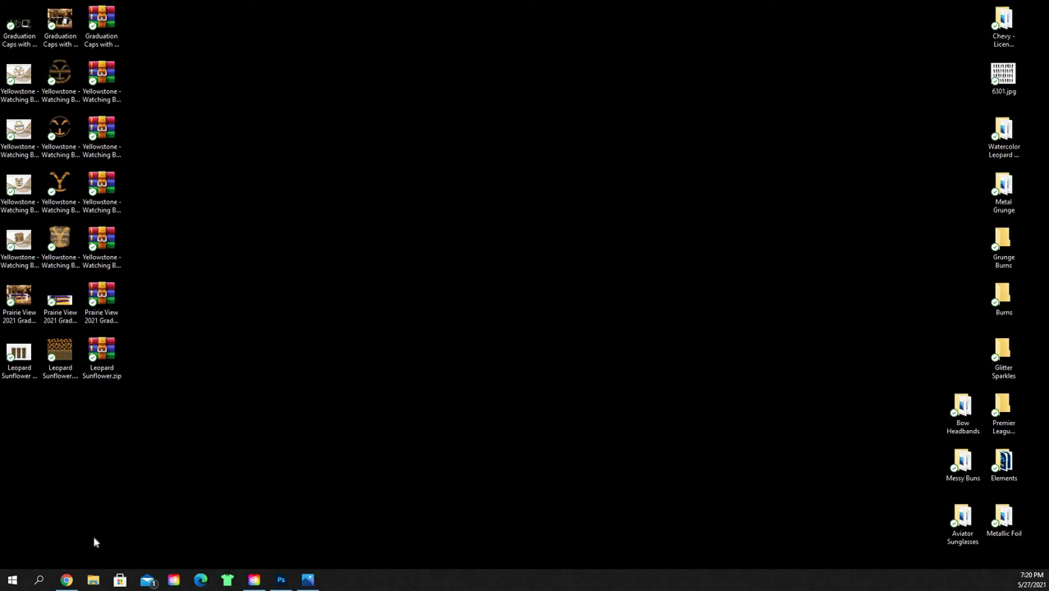
# - Open the Start menu from the taskbar
pyautogui.click(66, 579)
# - Go to Settings > Devices > Printers & scanners and open the EPSON WF-7720 Series management page
pyautogui.click(12, 580)
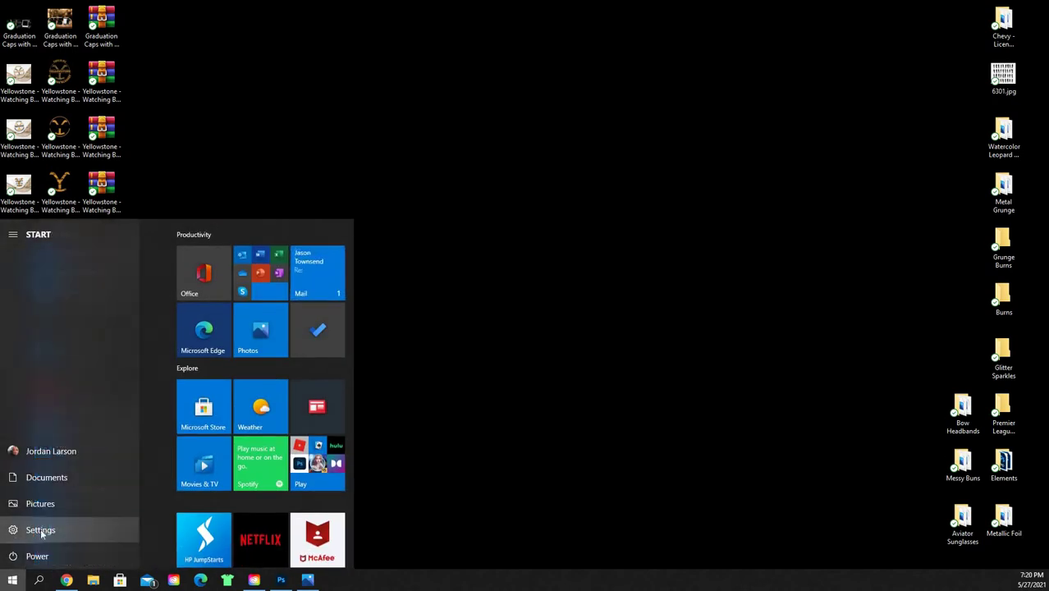
pyautogui.click(40, 530)
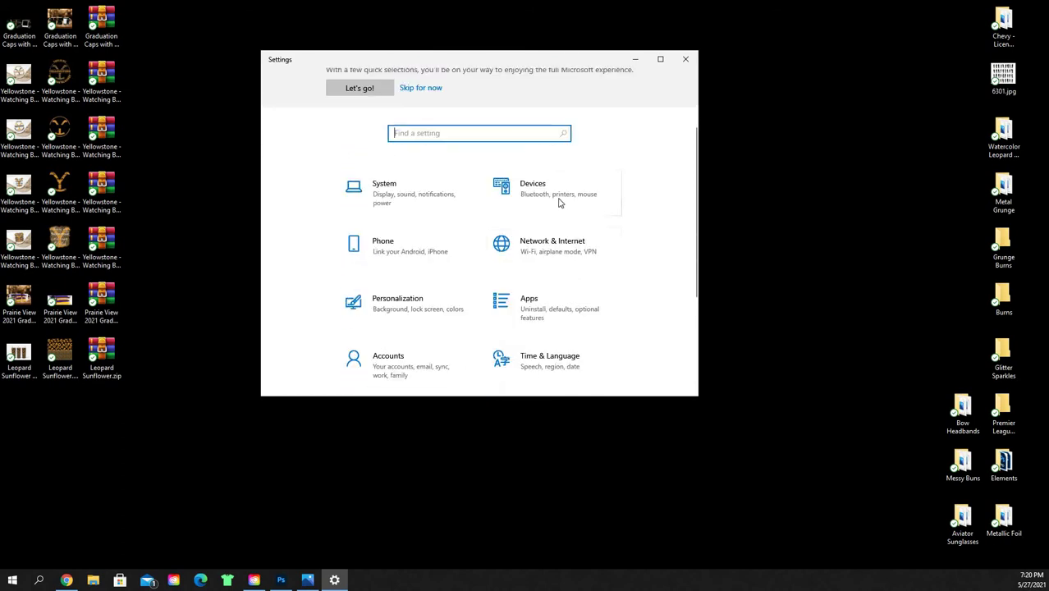
pyautogui.click(592, 199)
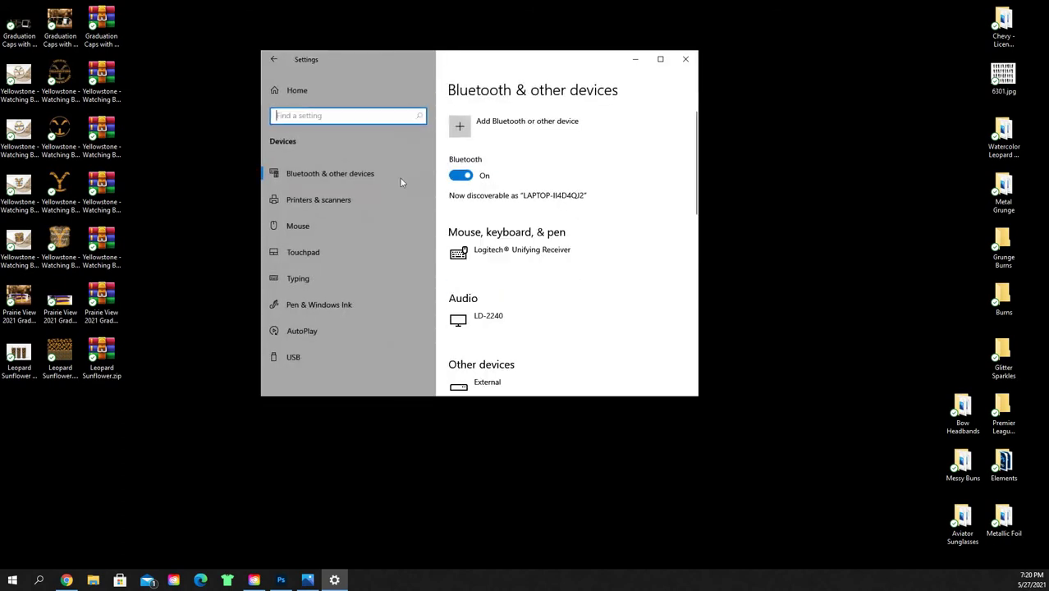
pyautogui.click(352, 205)
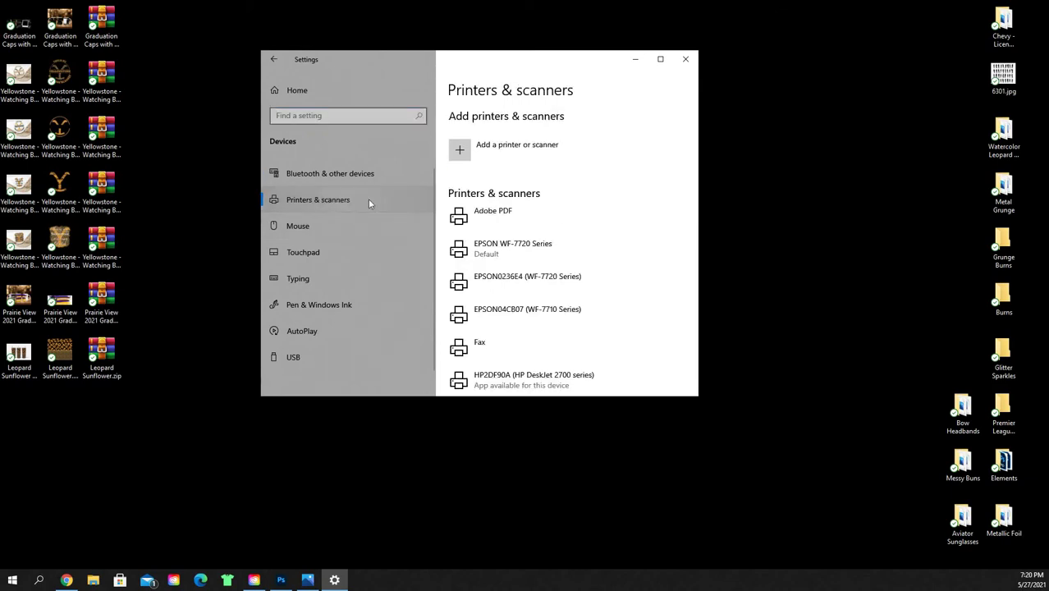
pyautogui.click(575, 256)
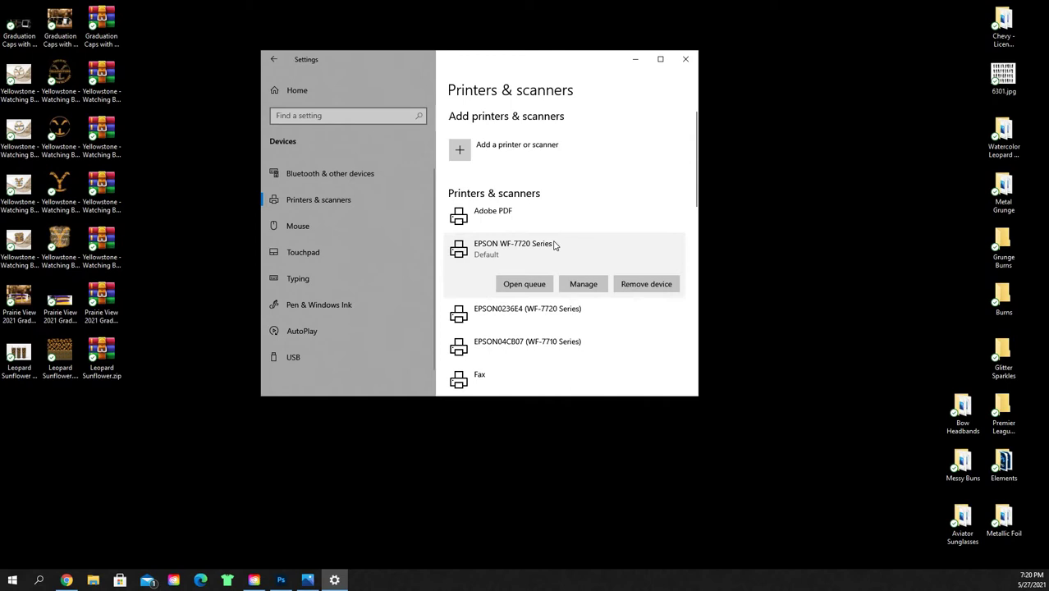
pyautogui.click(600, 287)
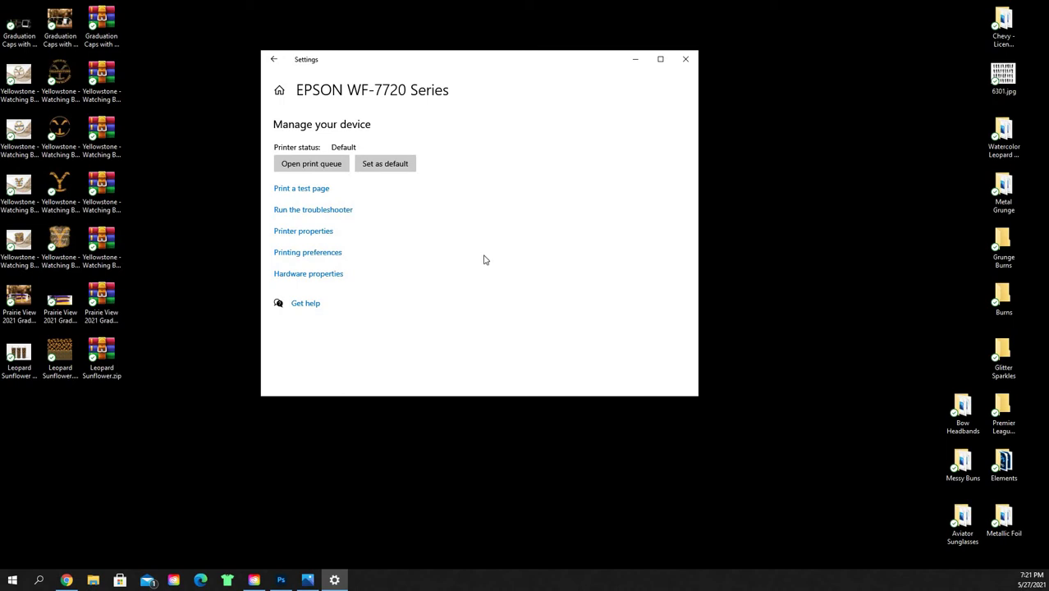
# - Open the EPSON printer's properties and launch Color Management from its Color Management tab
pyautogui.click(328, 233)
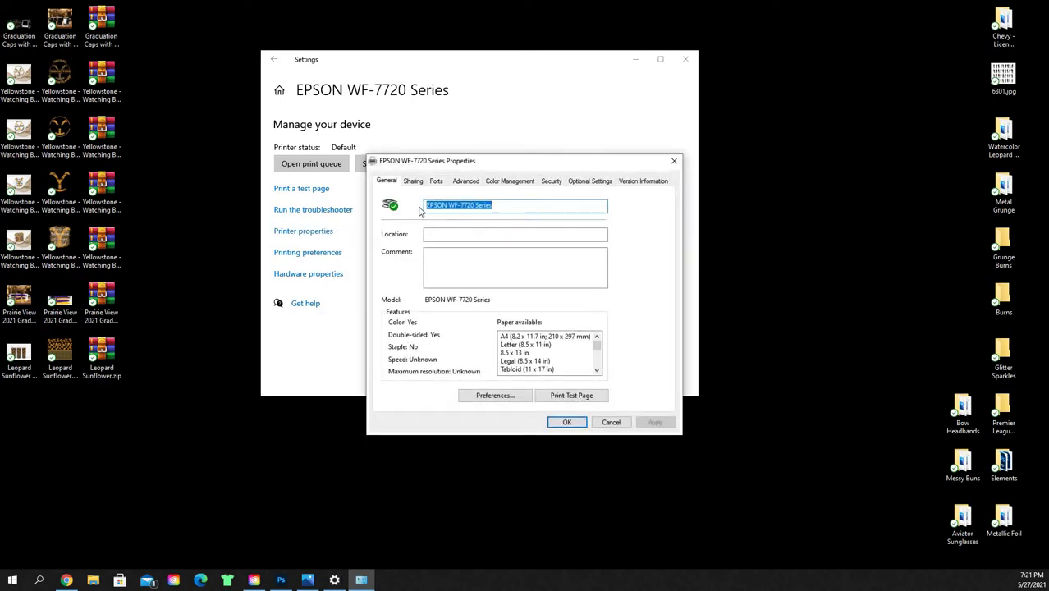
pyautogui.moveTo(536, 157); pyautogui.dragTo(535, 120)
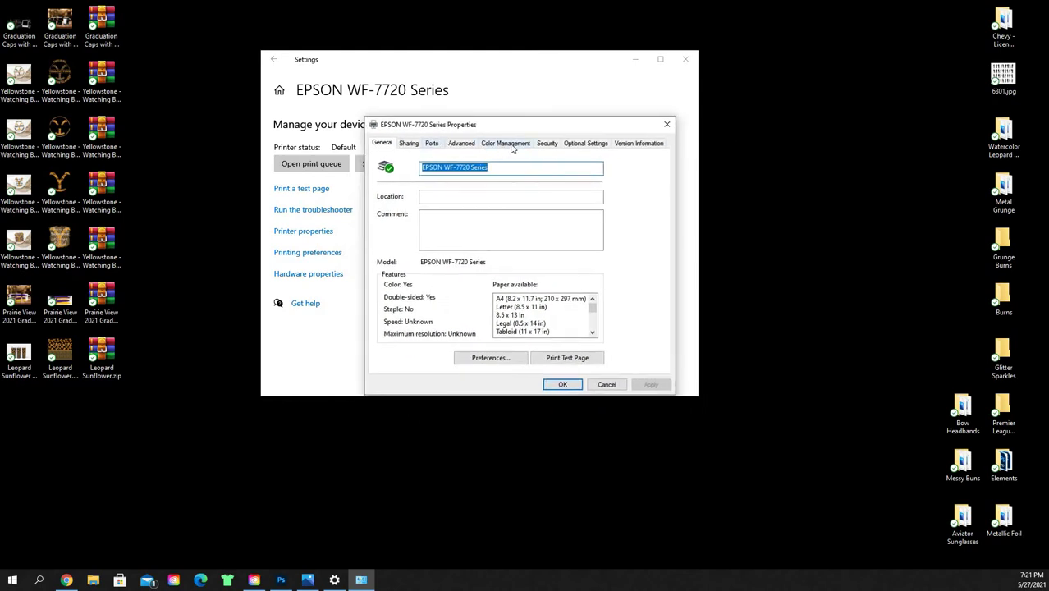
pyautogui.click(513, 145)
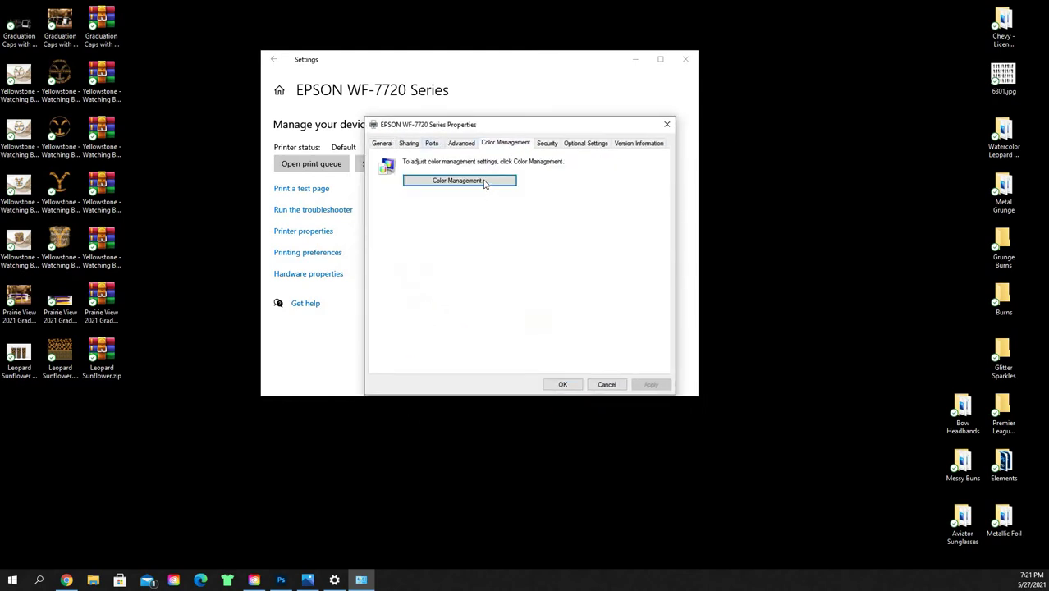
pyautogui.click(439, 184)
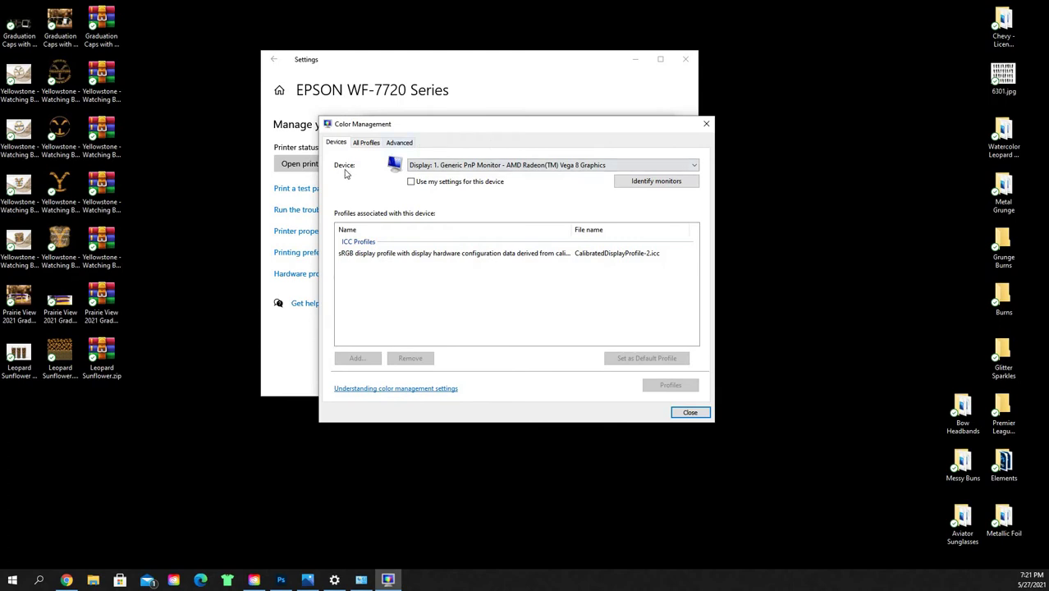
# - Select the EPSON WF-7720 Series device, enable Use my settings for this device, and keep Manual profile selection
pyautogui.click(577, 167)
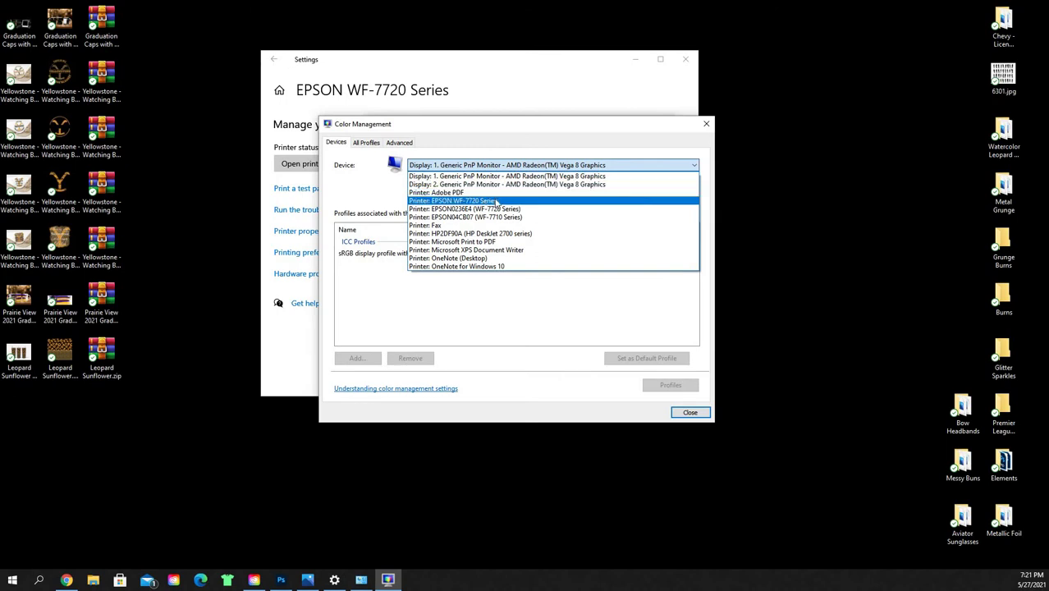
pyautogui.click(497, 201)
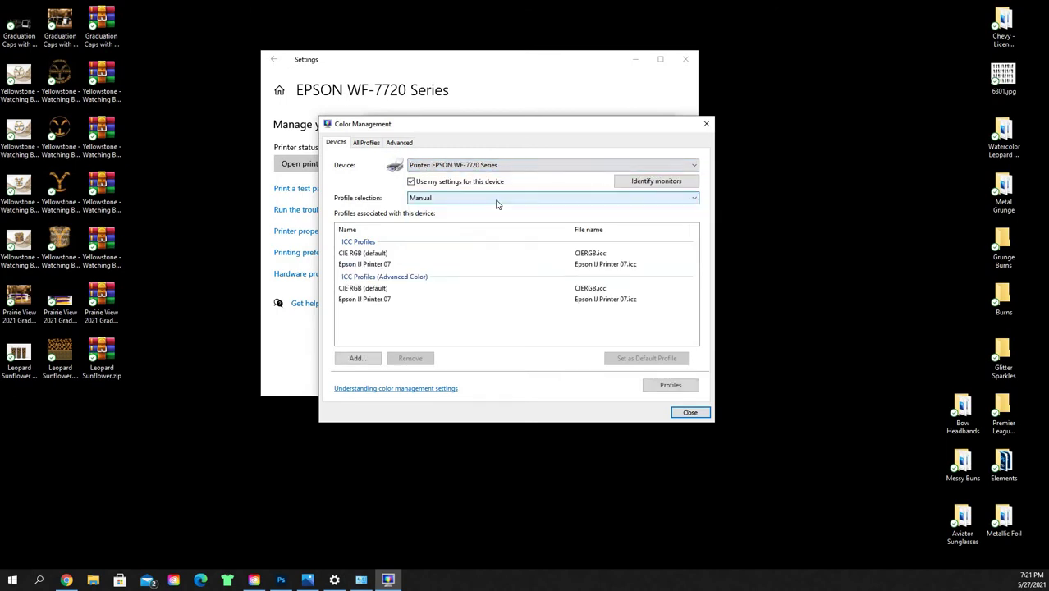
pyautogui.click(411, 182)
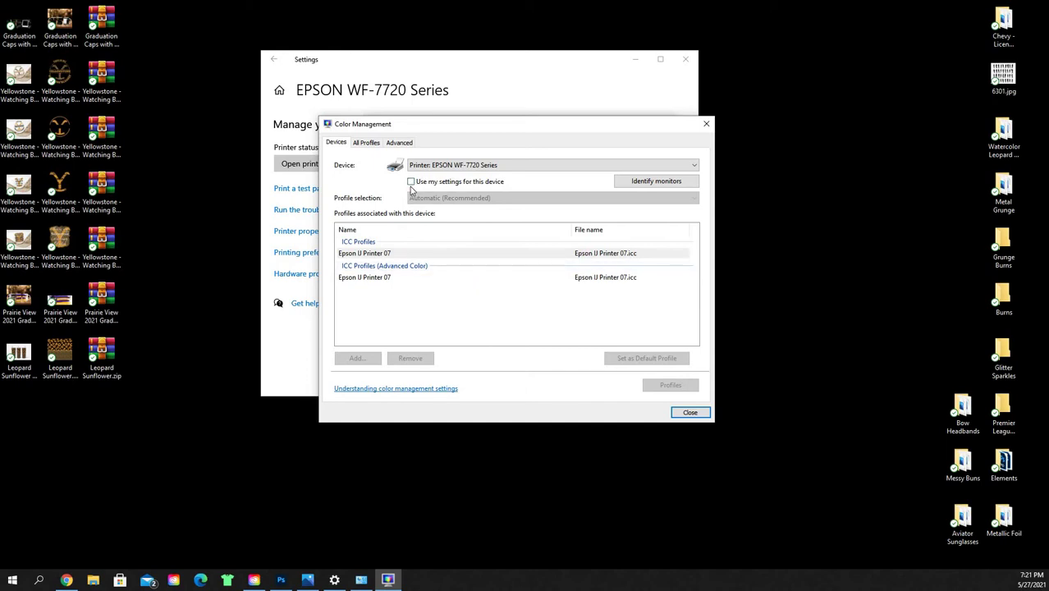
pyautogui.click(411, 181)
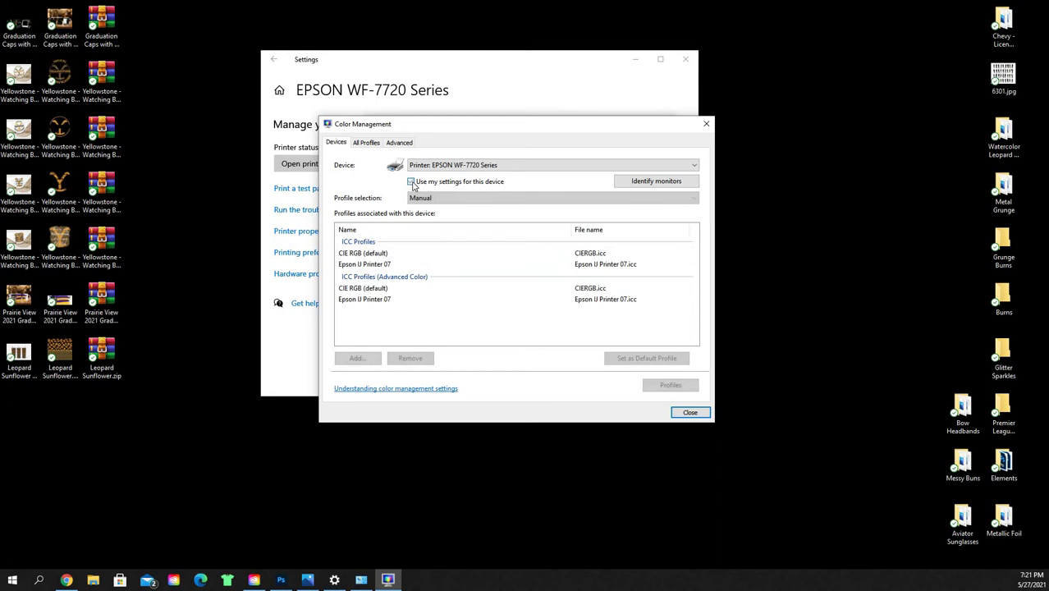
pyautogui.click(427, 199)
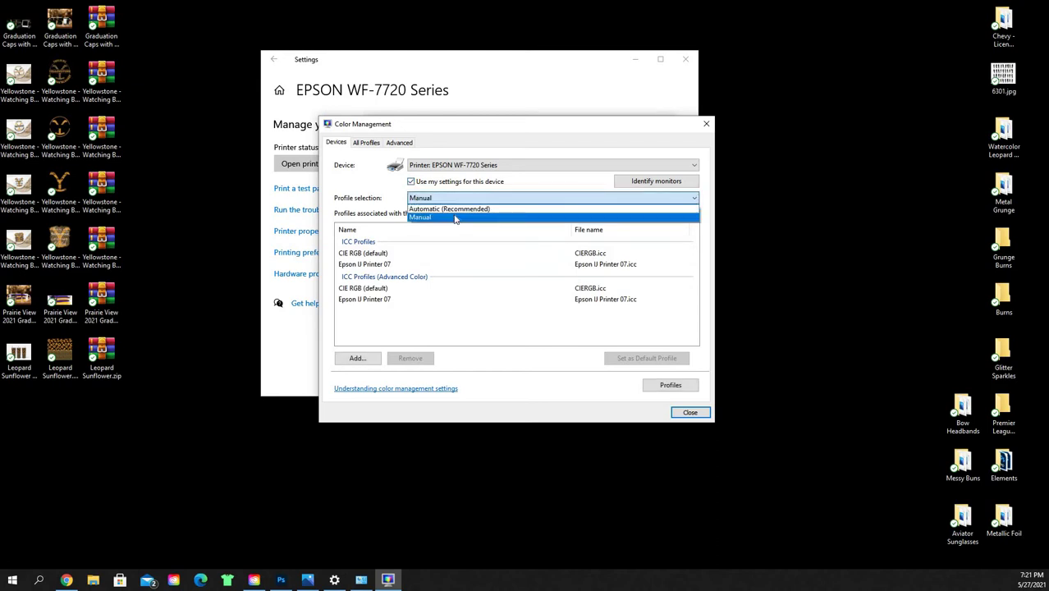
pyautogui.click(452, 216)
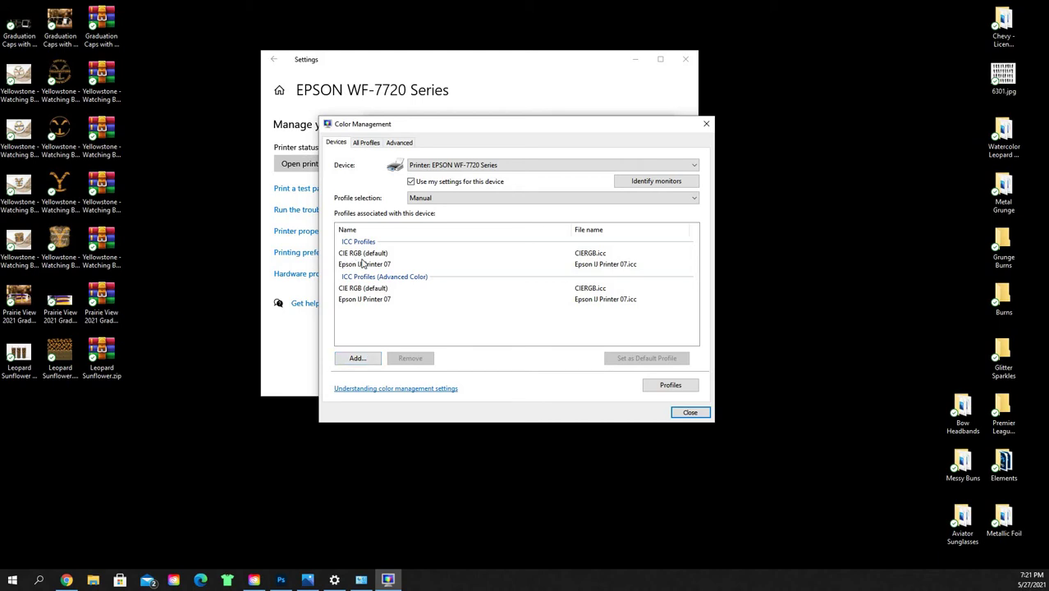
# - Associate the CIE RGB profile (CIERGB.icc) with the EPSON WF-7720 Series printer
pyautogui.click(361, 361)
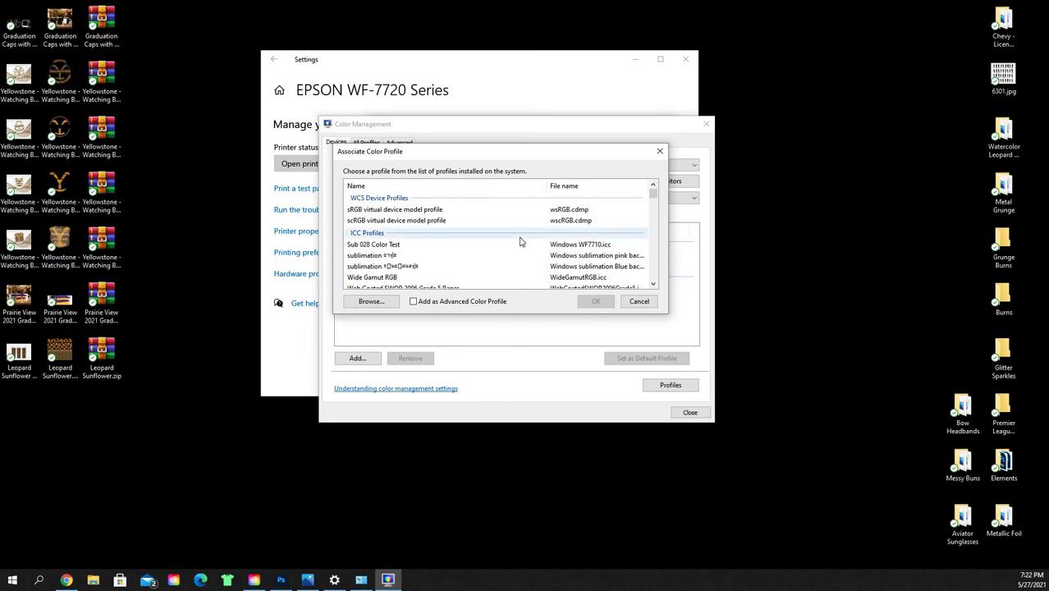
pyautogui.scroll(-3, 520, 238)
pyautogui.scroll(-10, 523, 243)
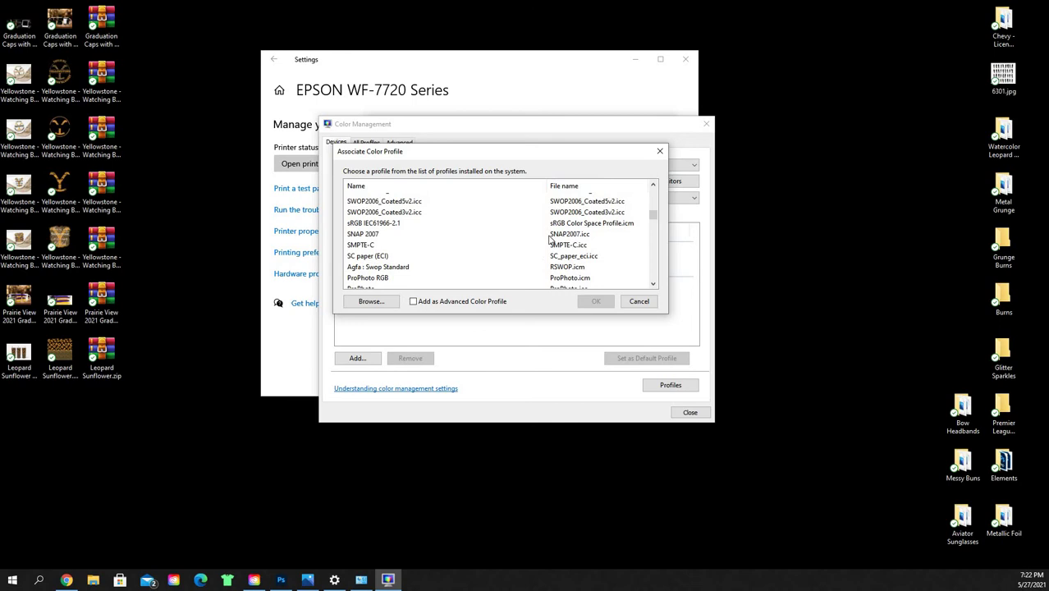
pyautogui.scroll(3, 496, 243)
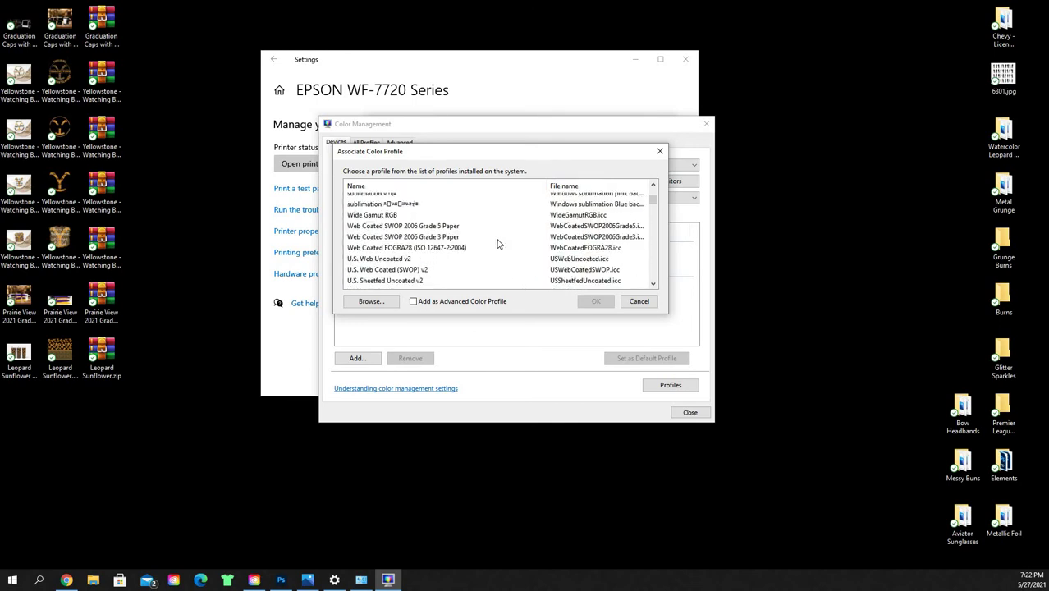
pyautogui.scroll(-1, 498, 243)
pyautogui.scroll(-10, 497, 243)
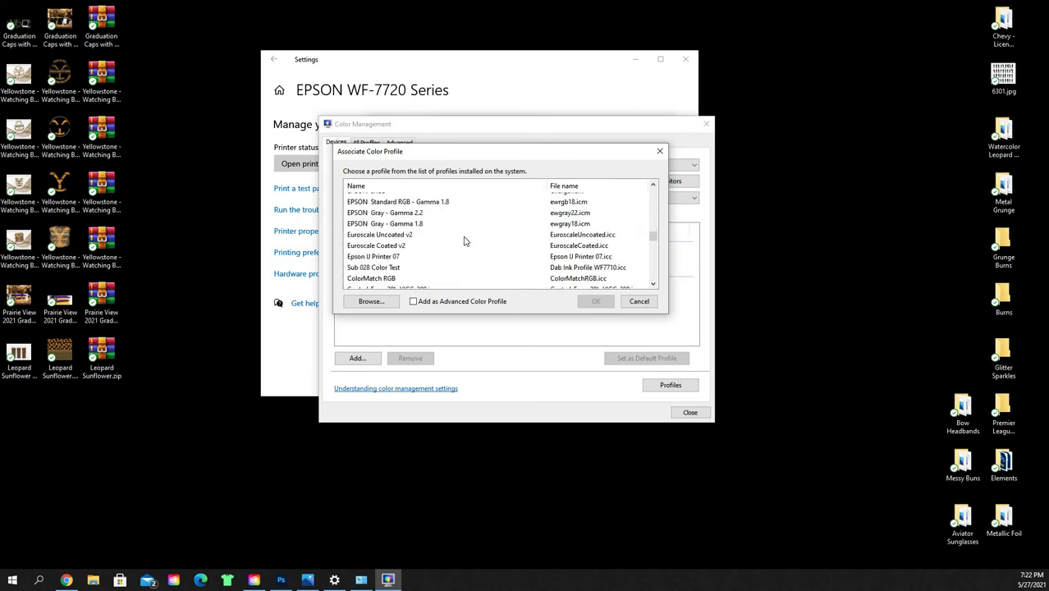
pyautogui.click(379, 251)
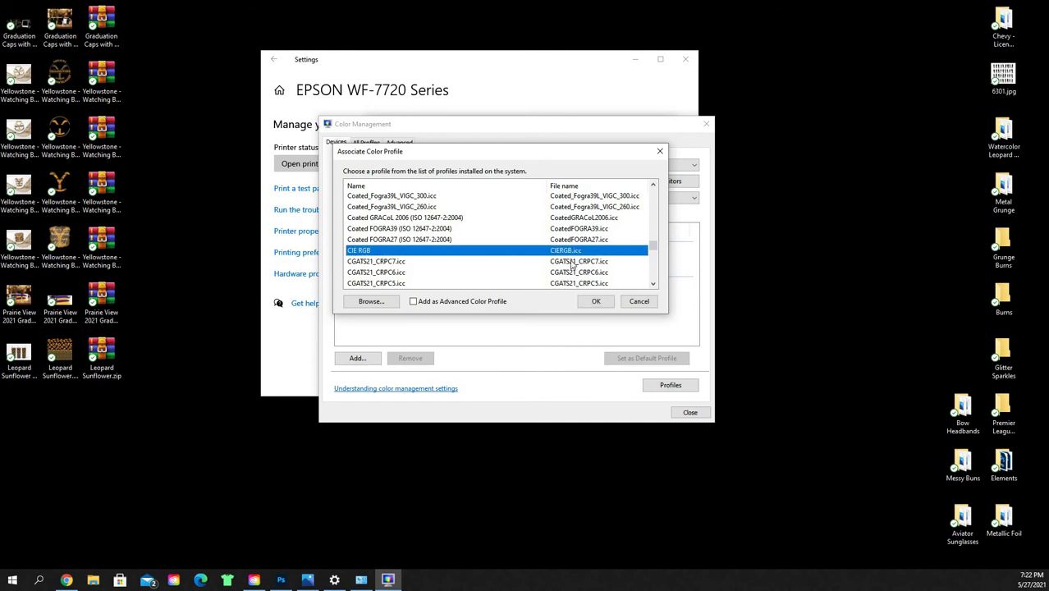
pyautogui.click(597, 301)
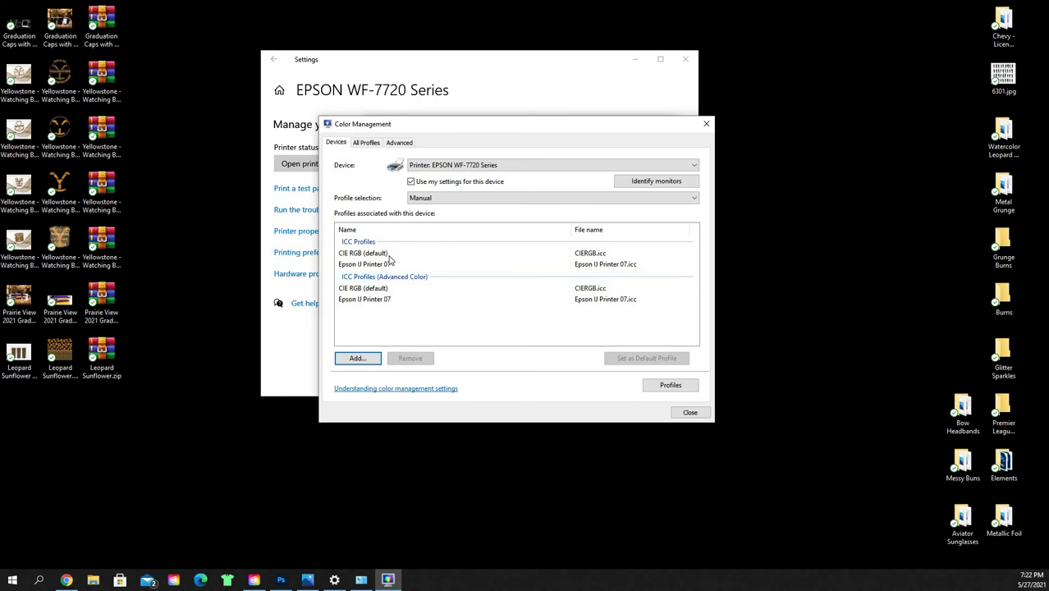
# - Set CIE RGB as the printer's default profile and close the Color Management window
pyautogui.click(353, 254)
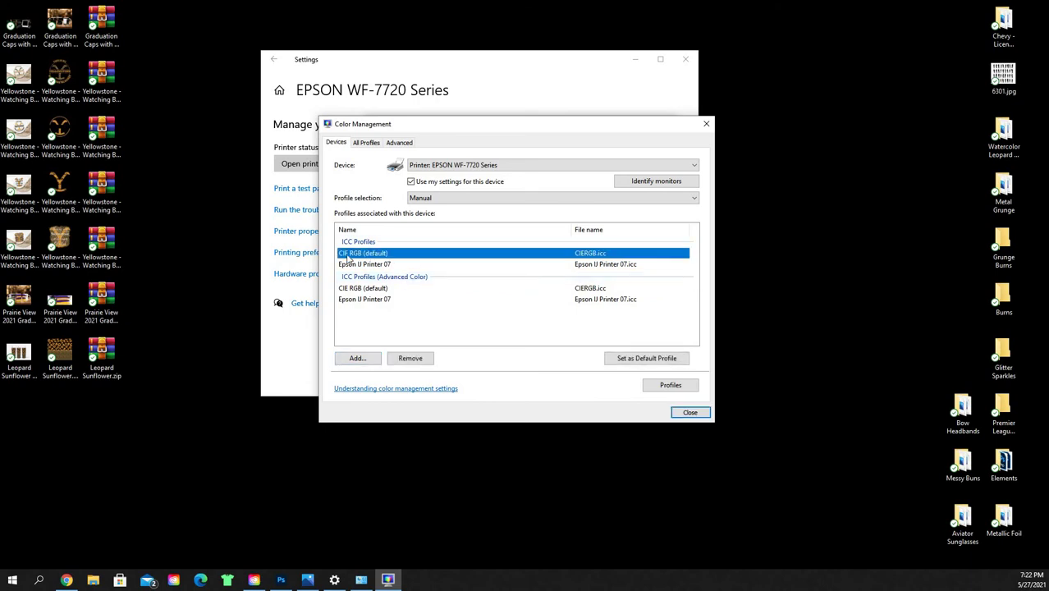
pyautogui.click(624, 361)
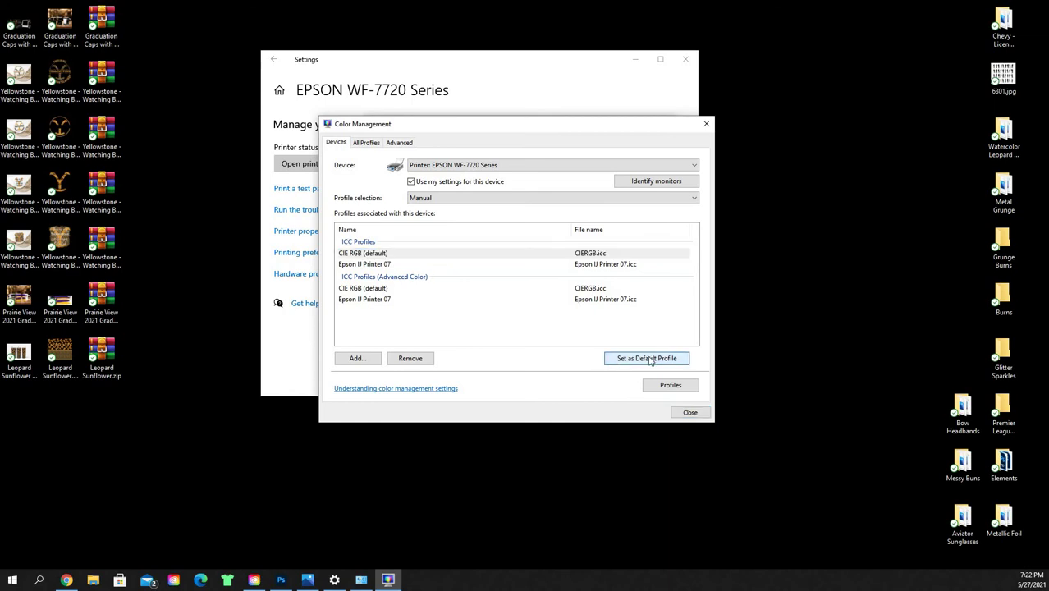
pyautogui.click(689, 413)
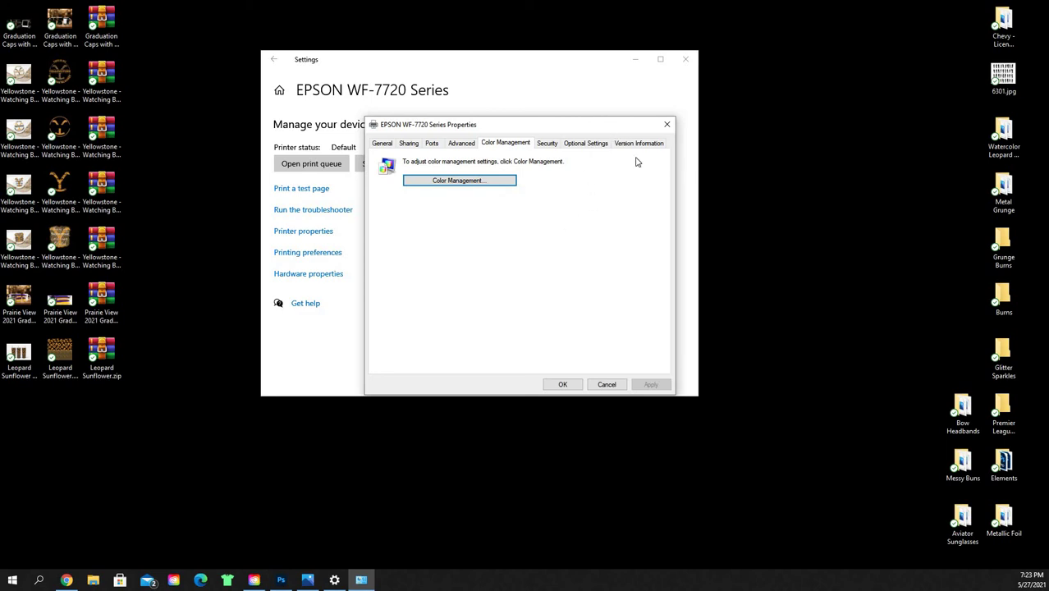
# - Review the General and Color Management tabs, then confirm and close the printer properties with OK
pyautogui.click(382, 145)
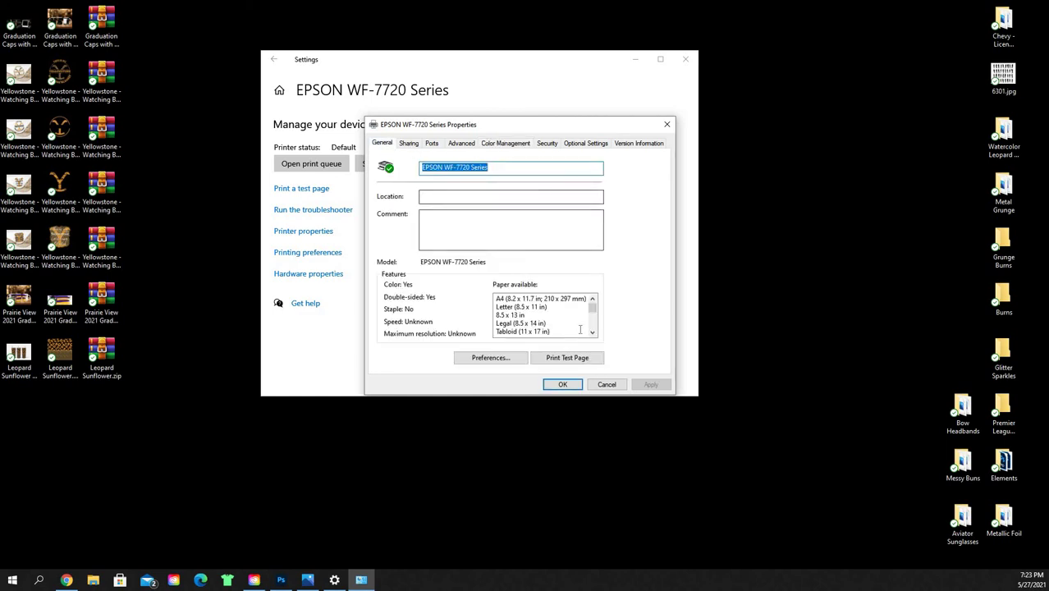
pyautogui.click(506, 143)
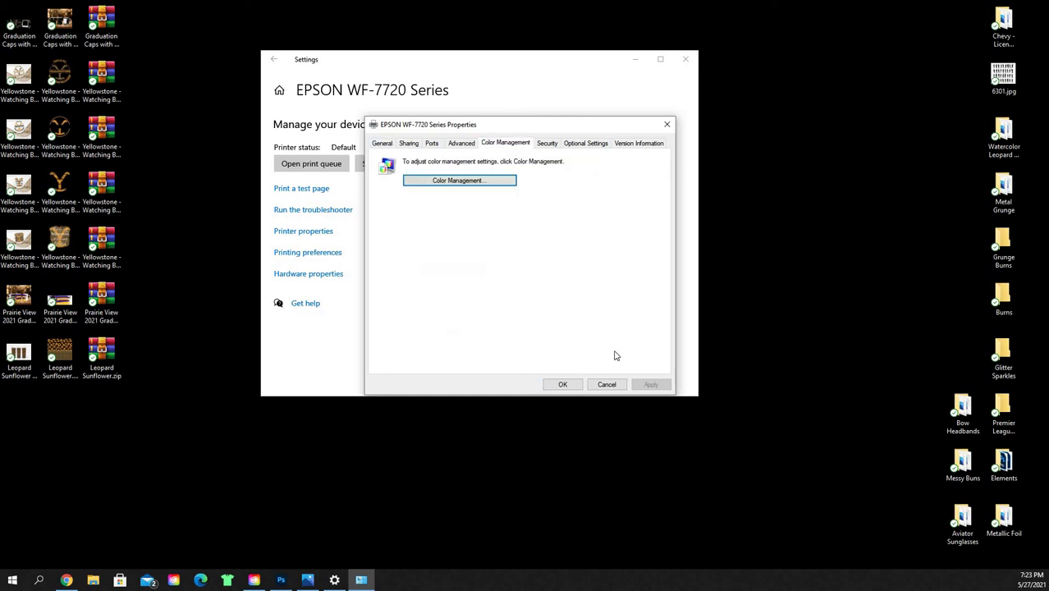
pyautogui.click(389, 145)
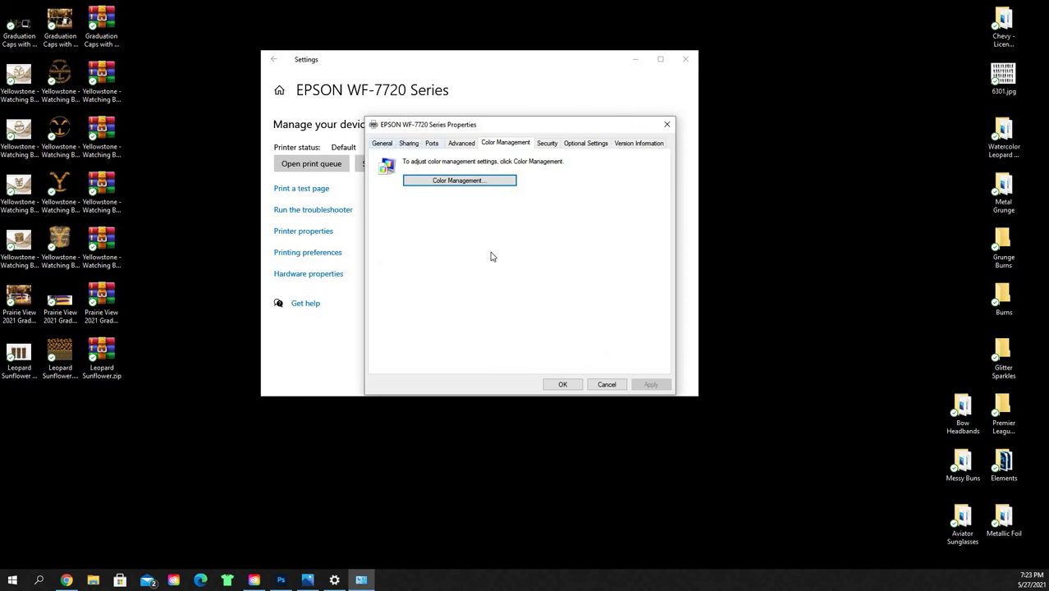
pyautogui.click(562, 385)
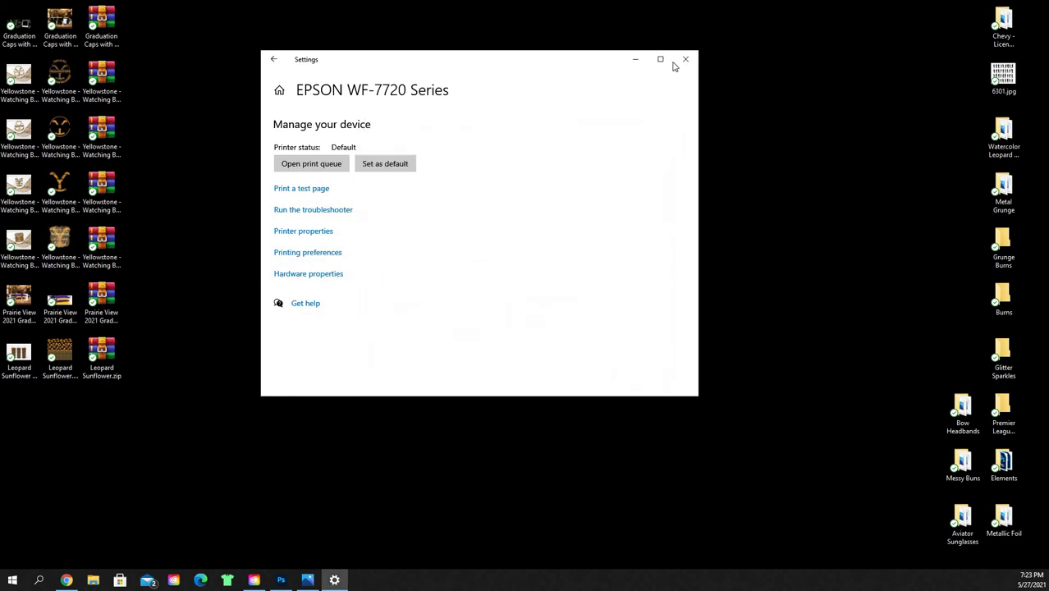